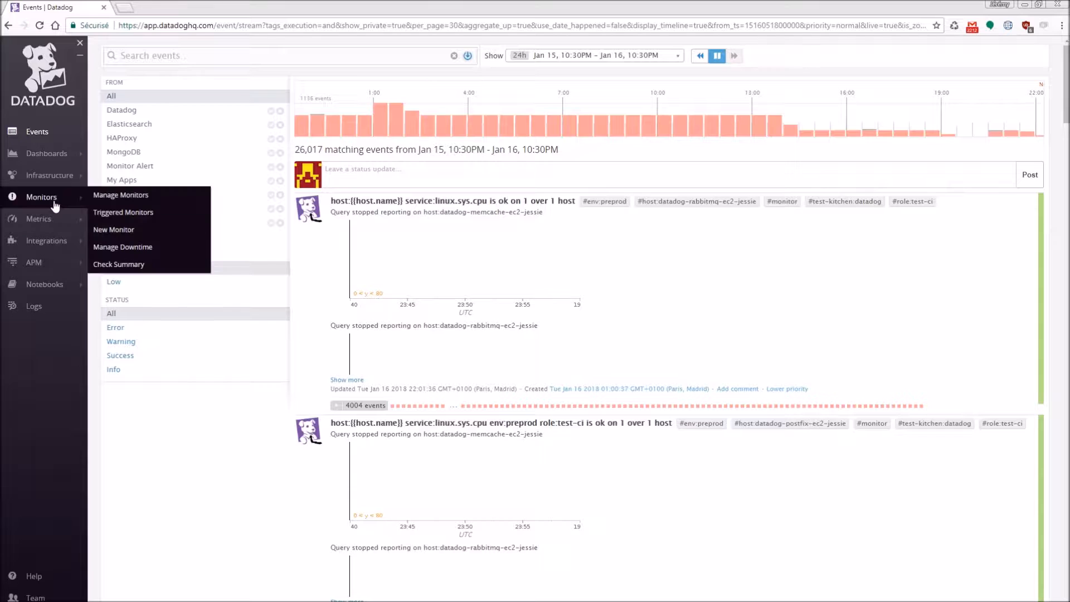
# Start a new Process monitor for process:sshd, scoped to host:datadog-rsyslog-ec2-jessie
pyautogui.click(174, 233)
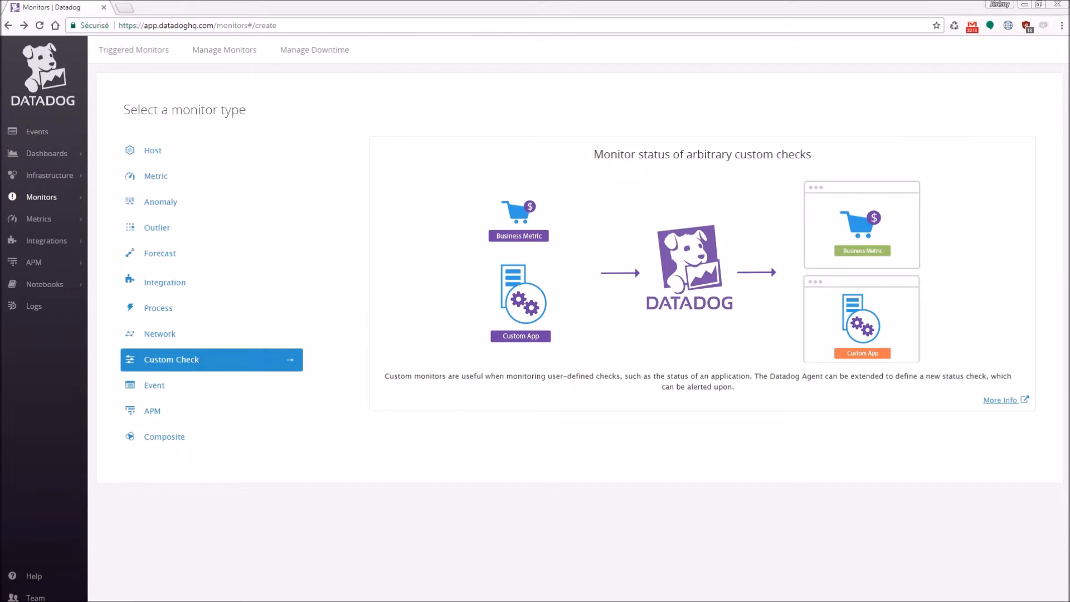
pyautogui.click(199, 316)
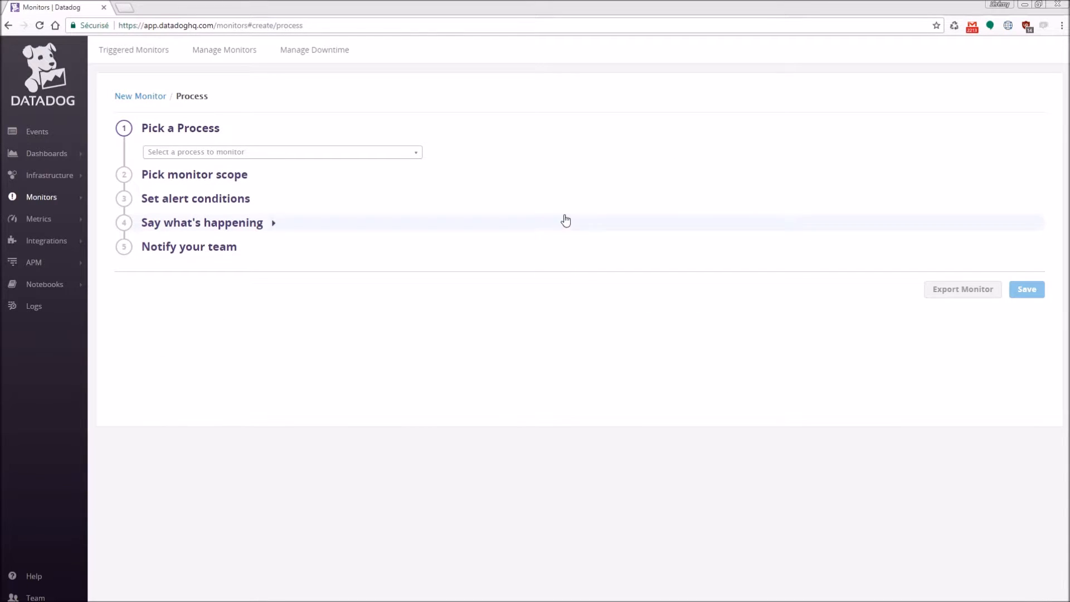
pyautogui.click(299, 156)
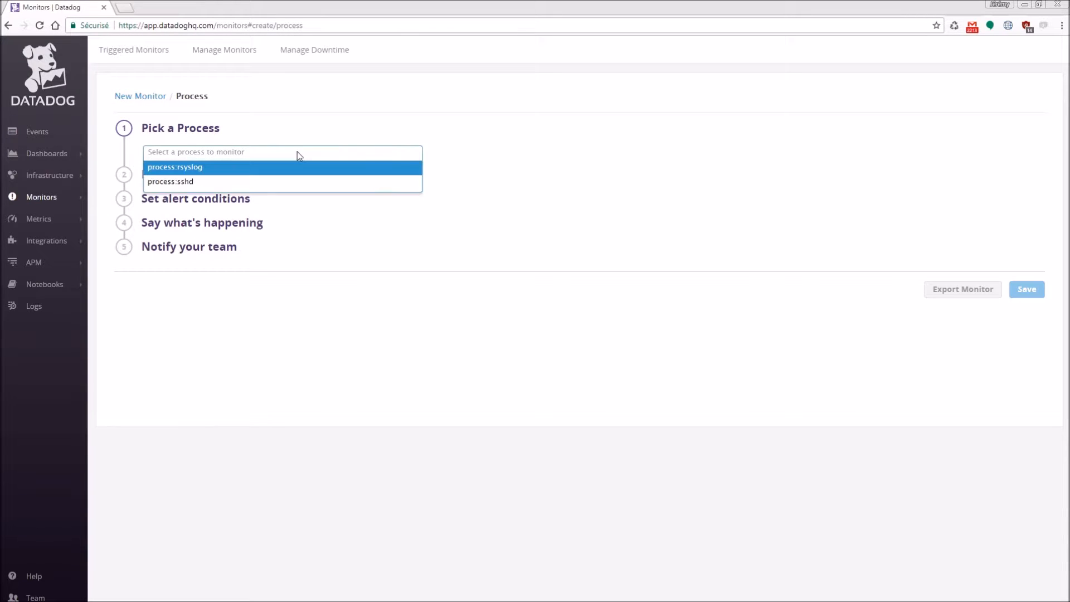
pyautogui.click(193, 182)
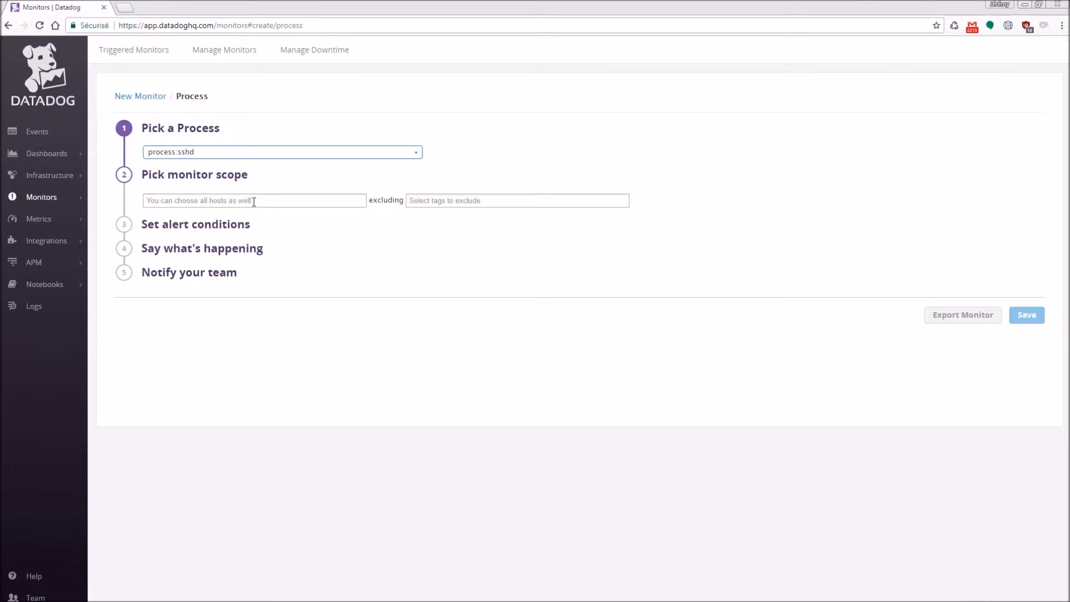
pyautogui.click(279, 200)
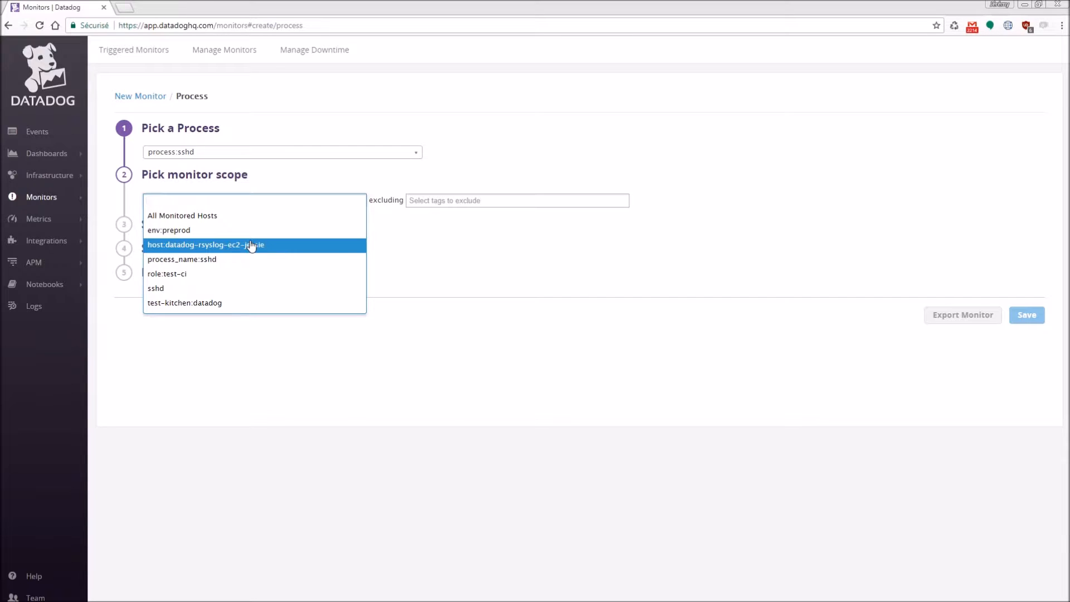
pyautogui.click(289, 247)
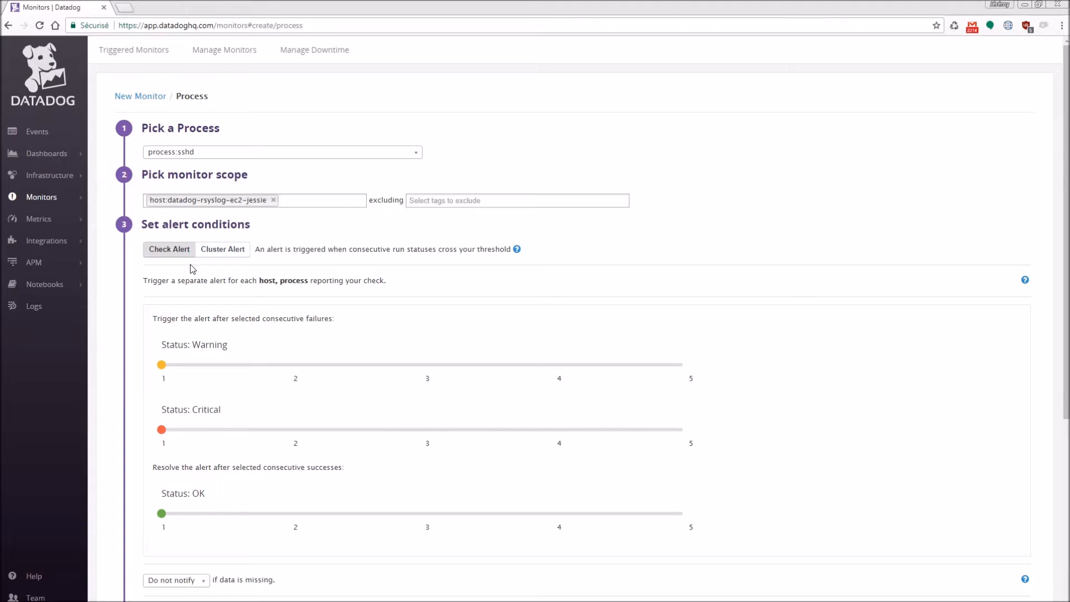
# Set the check alert's consecutive failure thresholds to 2 for Warning and 3 for Critical
pyautogui.scroll(-1, 191, 266)
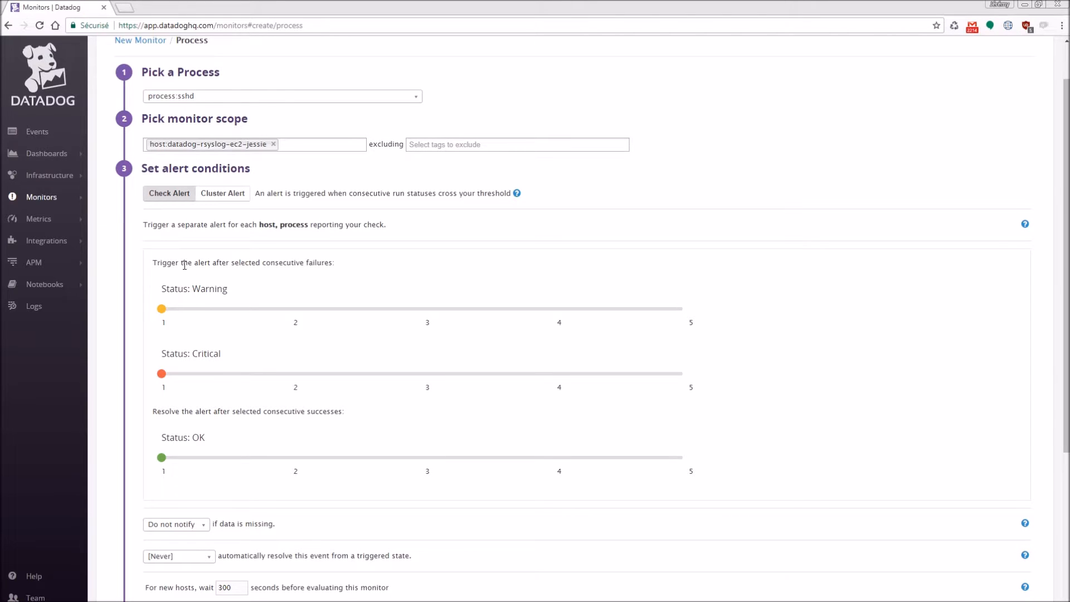
pyautogui.moveTo(161, 309); pyautogui.dragTo(413, 314)
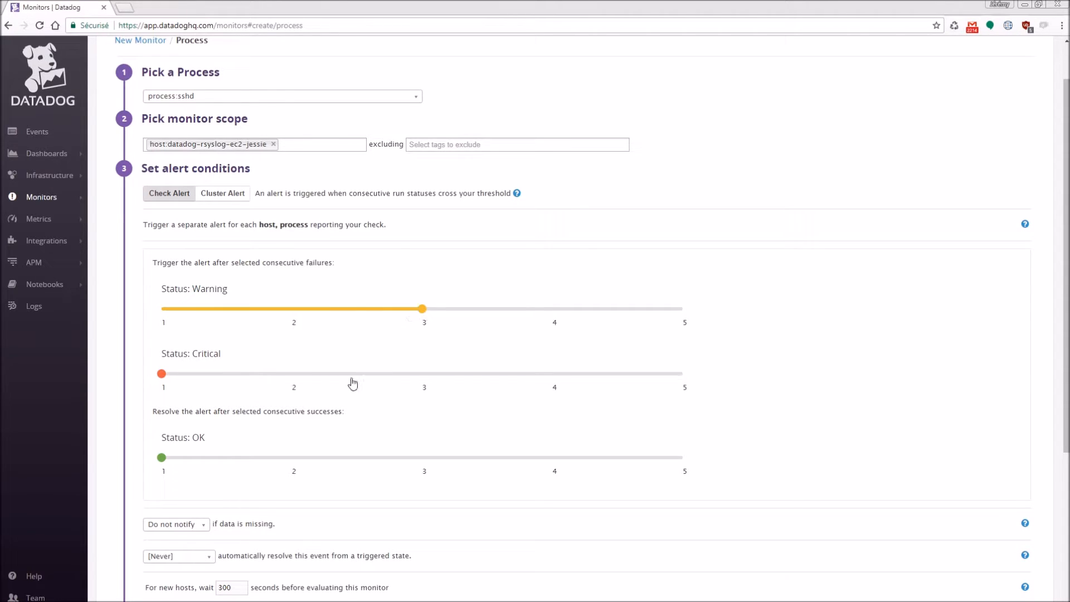
pyautogui.moveTo(422, 314); pyautogui.dragTo(306, 313)
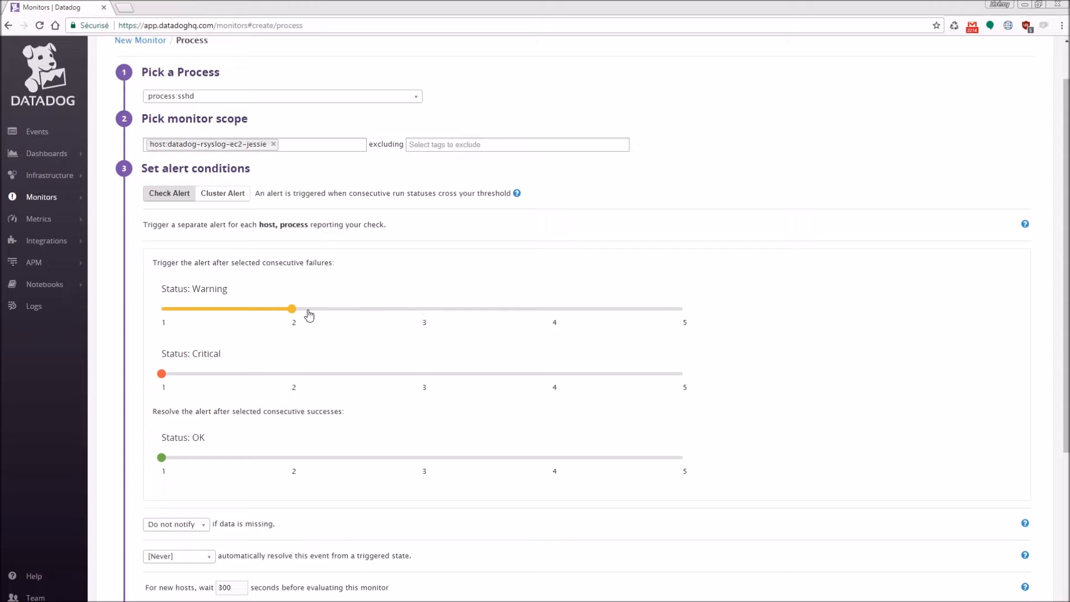
pyautogui.moveTo(163, 374); pyautogui.dragTo(411, 382)
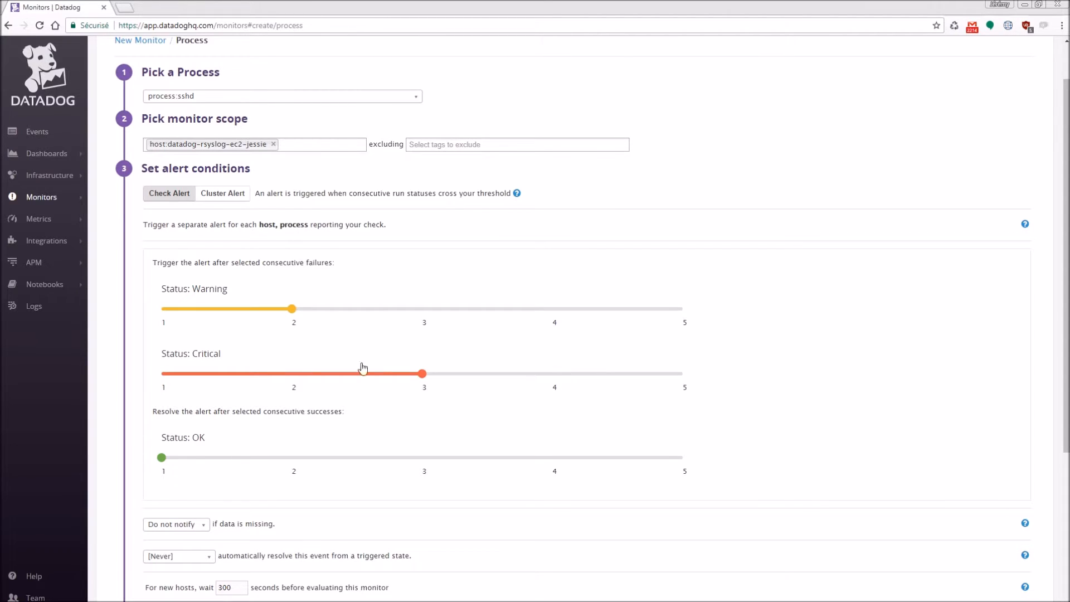
# Try a cluster alert with the critical threshold at 20% and the warning threshold enabled at 10%
pyautogui.click(223, 198)
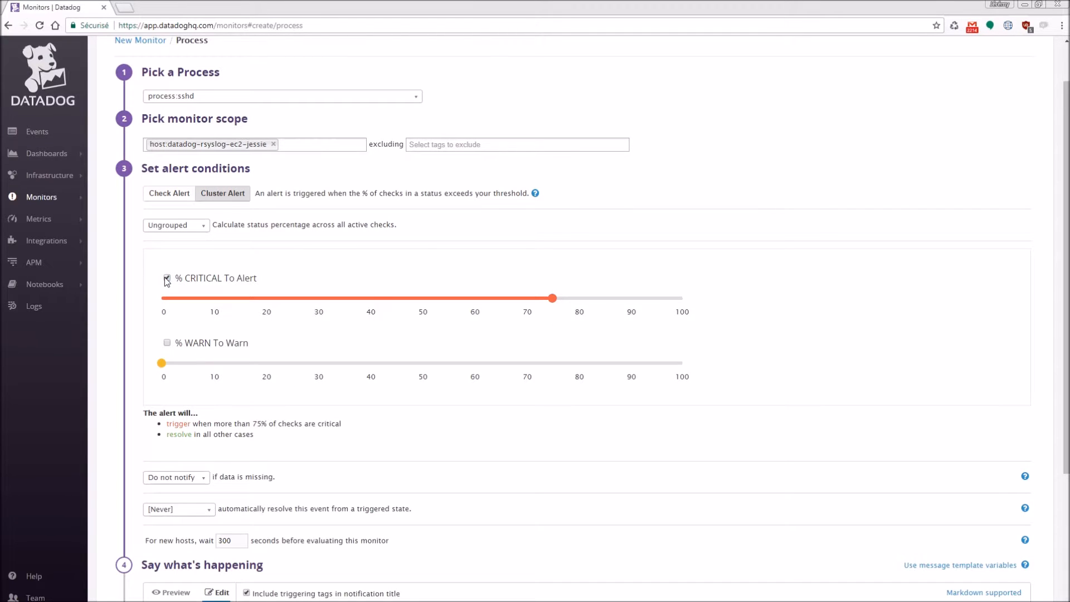
pyautogui.moveTo(552, 298); pyautogui.dragTo(265, 300)
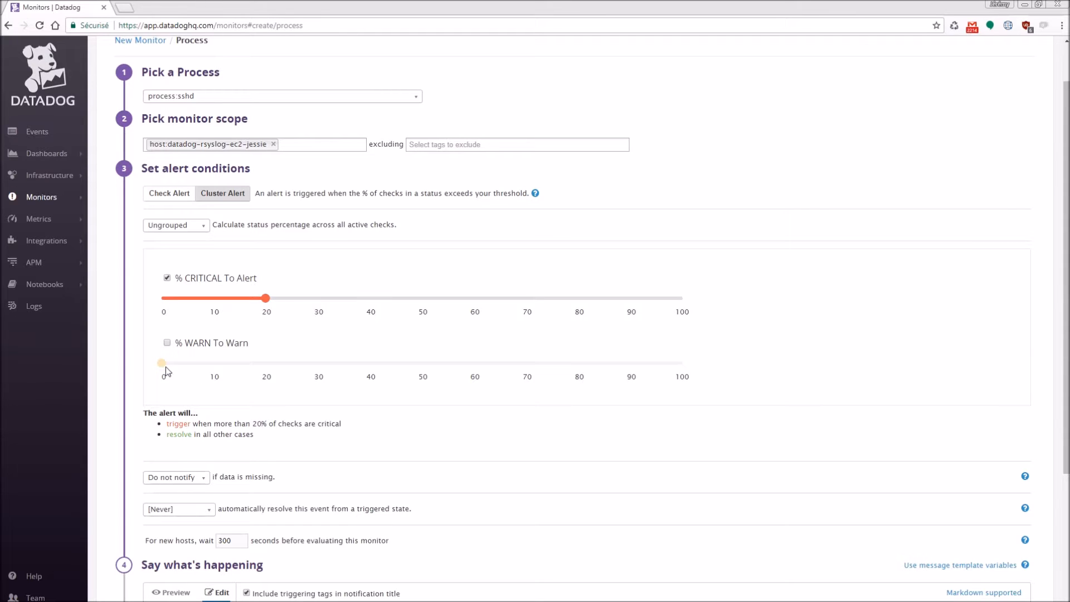
pyautogui.click(168, 344)
pyautogui.moveTo(163, 363); pyautogui.dragTo(214, 363)
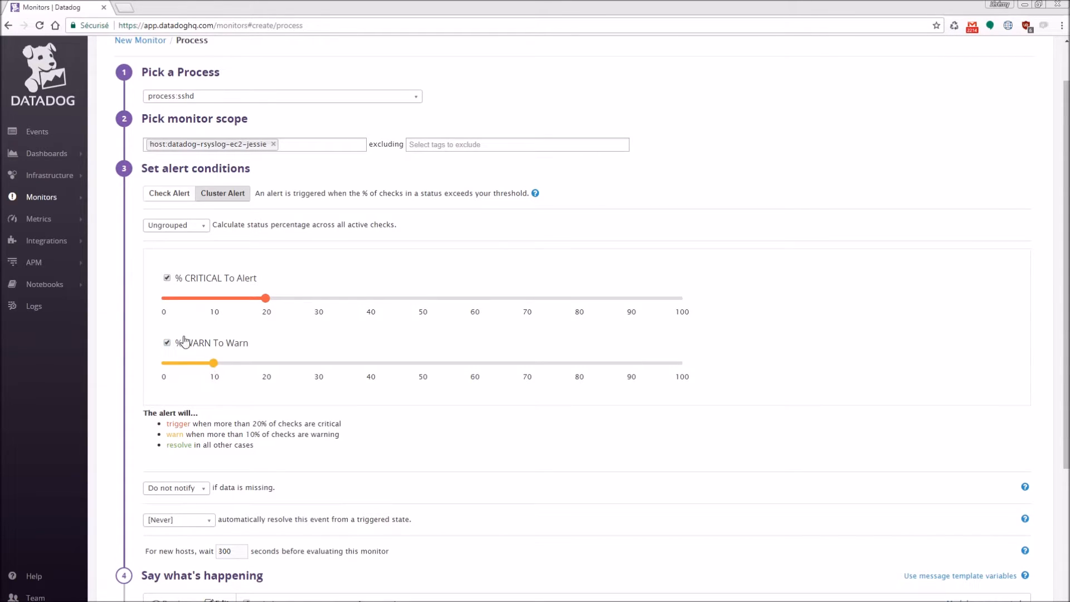
# Return to the check alert condition, with Warning after 2 and Critical after 3 consecutive failures
pyautogui.click(177, 195)
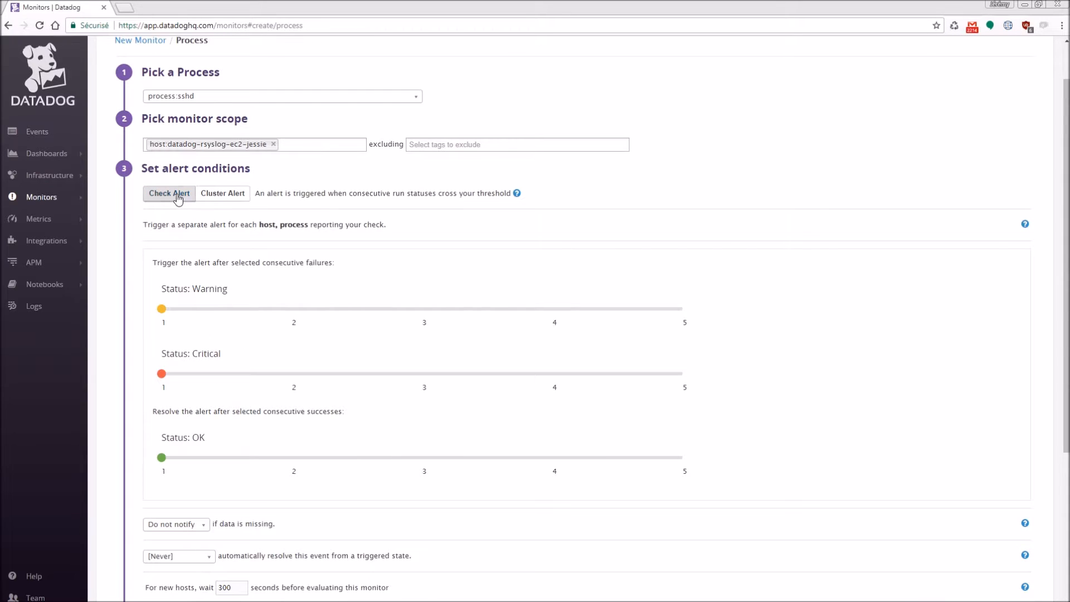
pyautogui.click(292, 315)
pyautogui.click(425, 382)
# Title the notification "test alert" and enter the message "there is a problem here"
pyautogui.scroll(-5, 426, 382)
pyautogui.click(299, 363)
pyautogui.write('test alert')
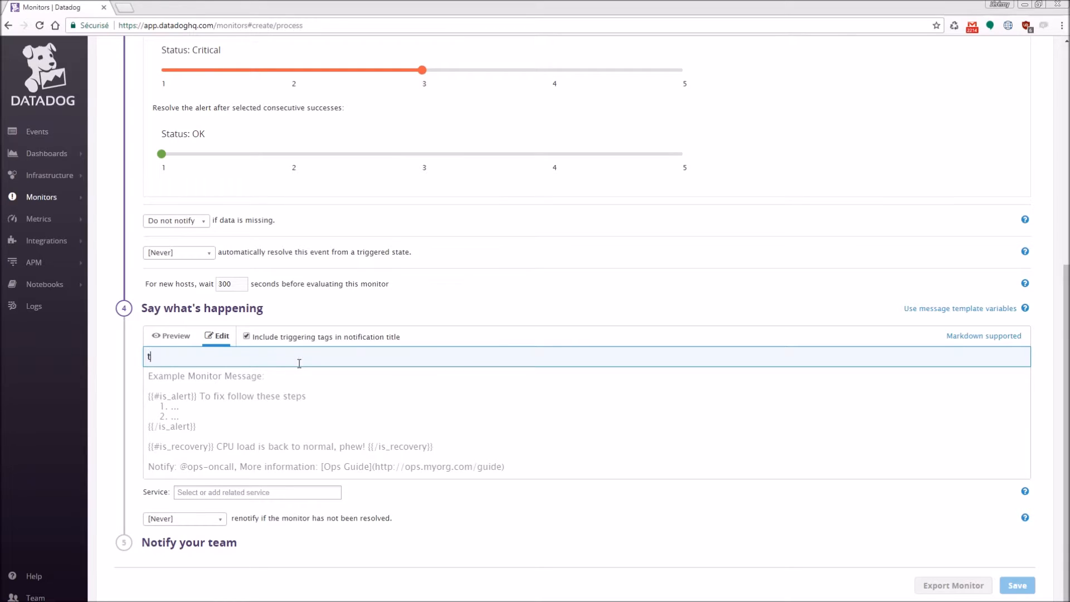
pyautogui.press('Tab')
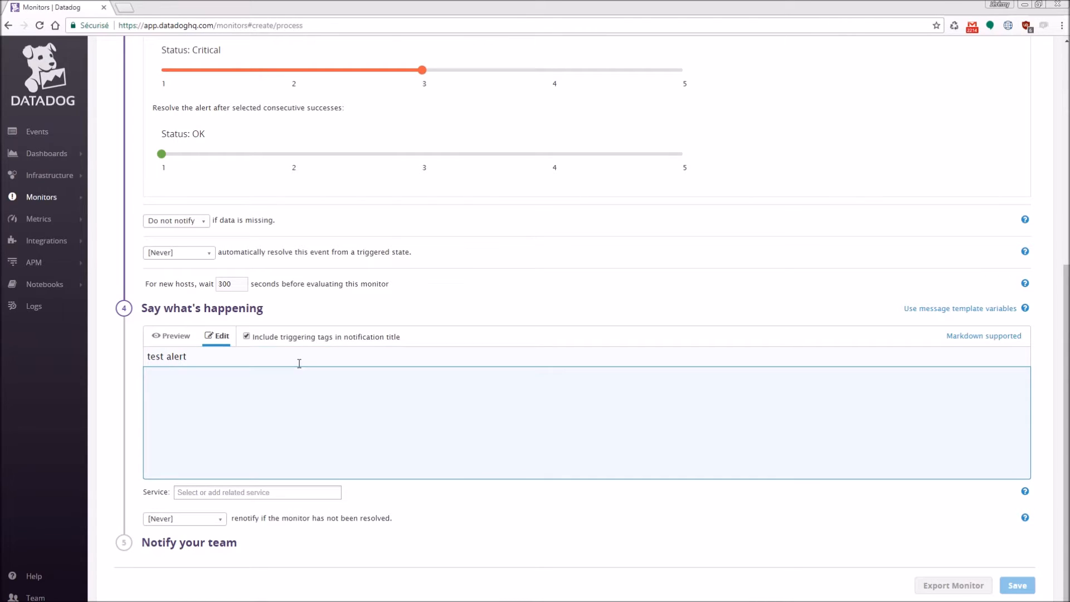
pyautogui.write('there is a probleme')
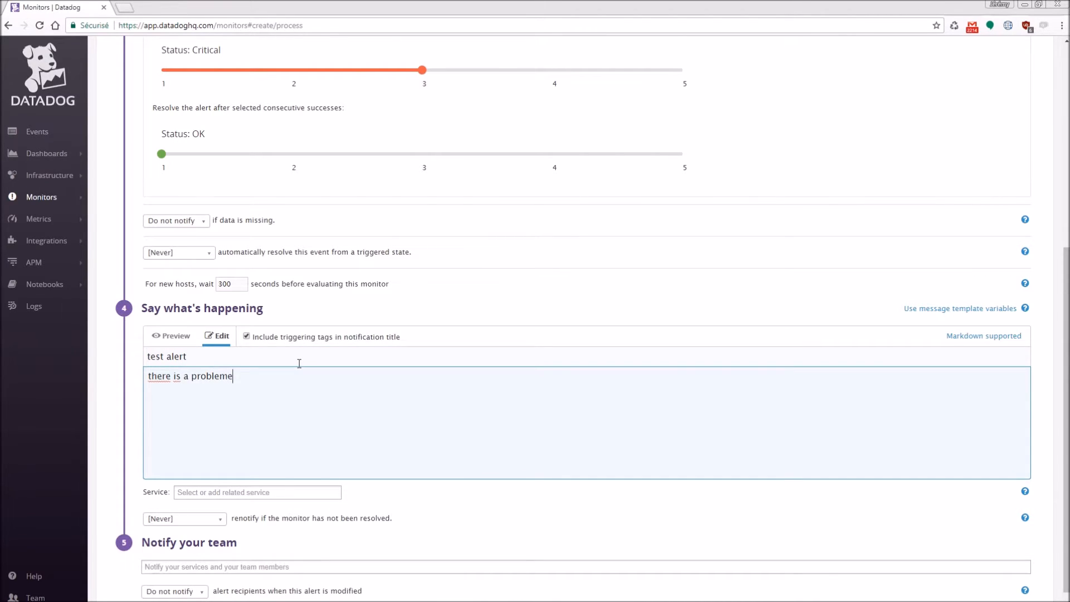
pyautogui.press('BackSpace')
pyautogui.write('here')
# Add the pushover_astreinte webhook as the monitor's notification recipient and save the monitor
pyautogui.scroll(-2, 418, 413)
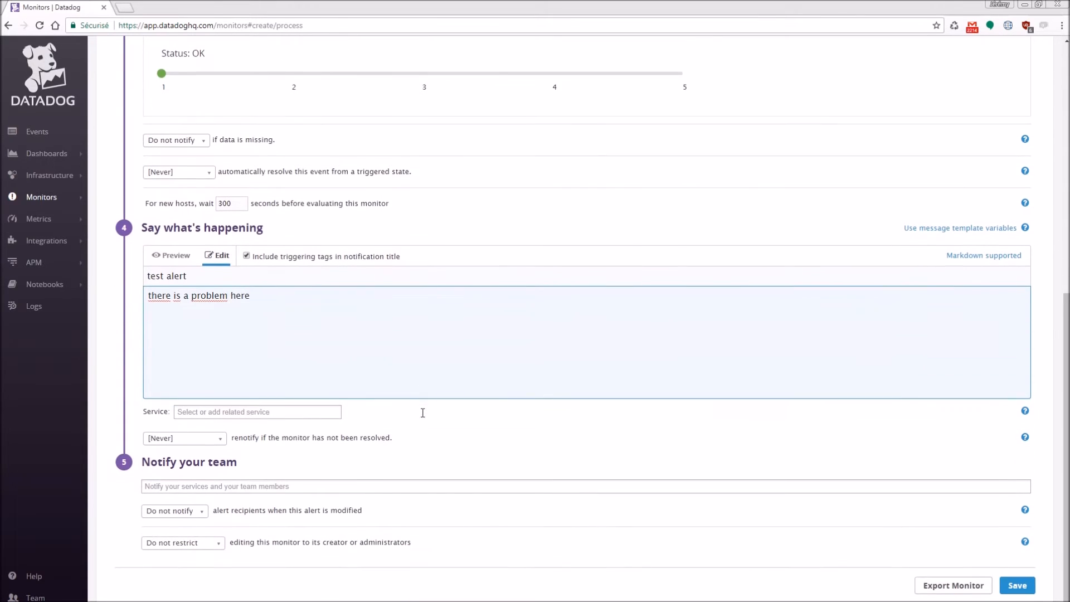
pyautogui.click(302, 488)
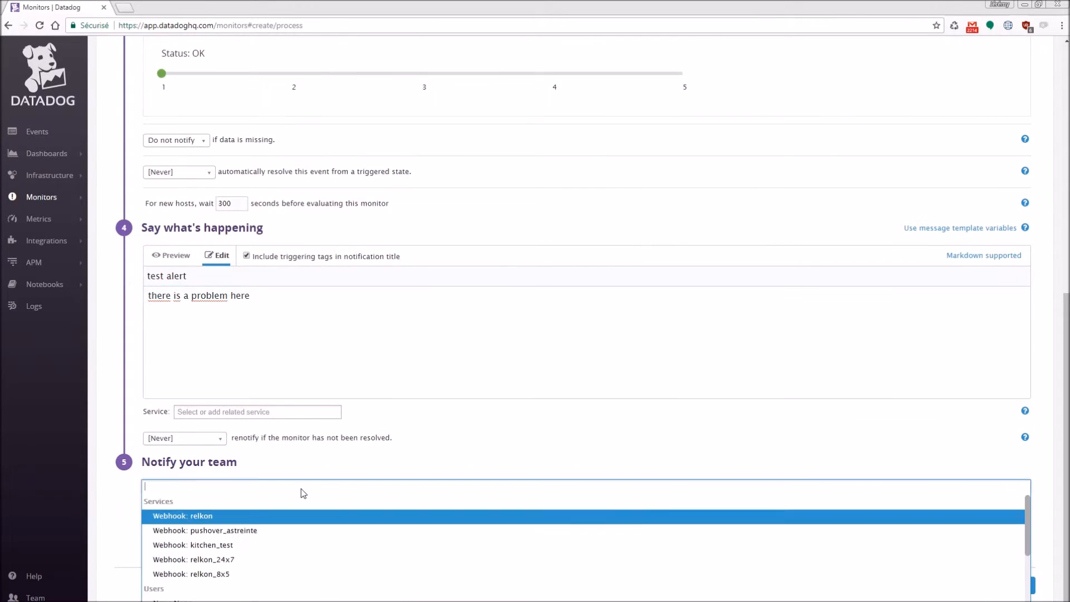
pyautogui.click(222, 531)
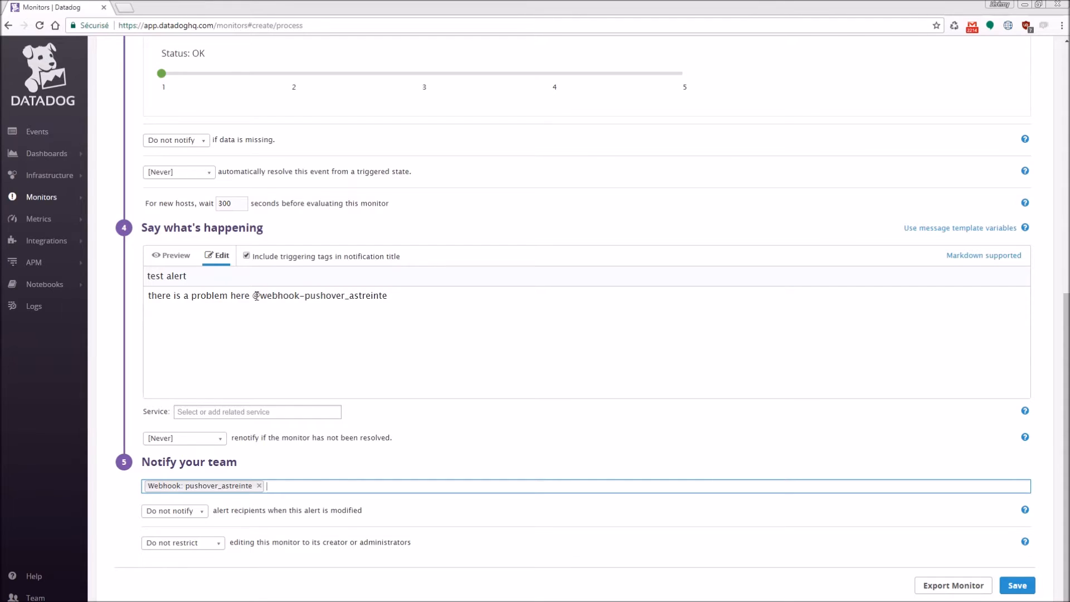
pyautogui.moveTo(255, 296); pyautogui.dragTo(386, 302)
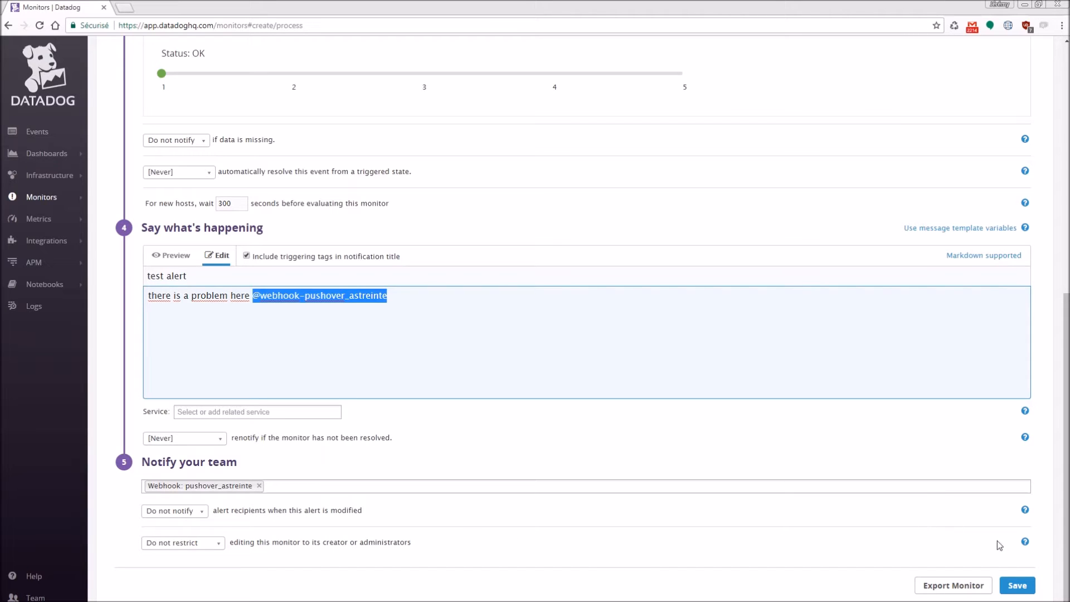
pyautogui.click(1018, 586)
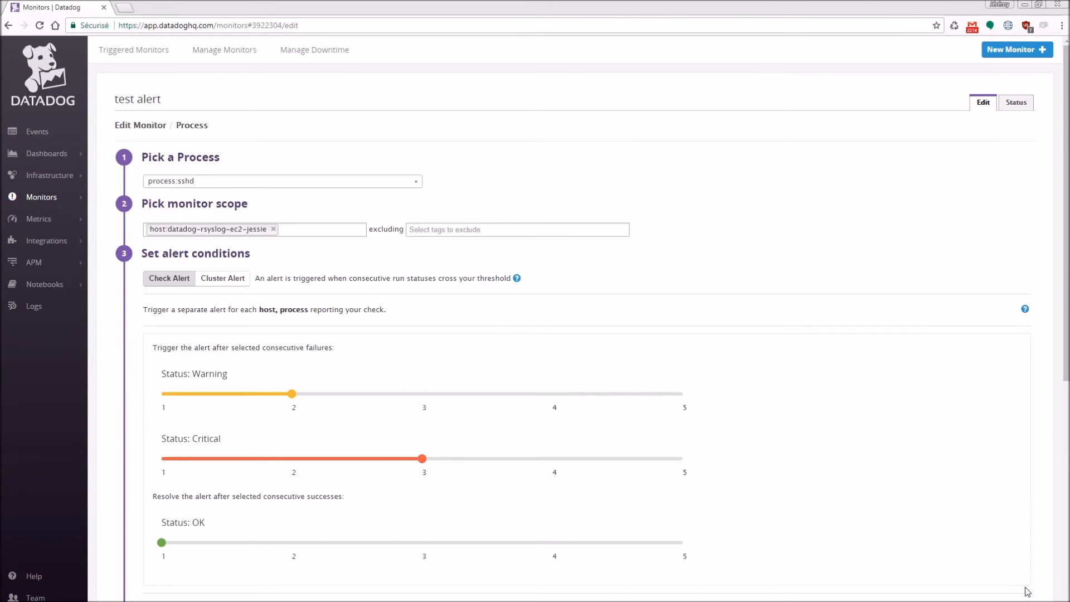
# Open the test alert monitor's status page and review its history and notification details
pyautogui.click(1017, 102)
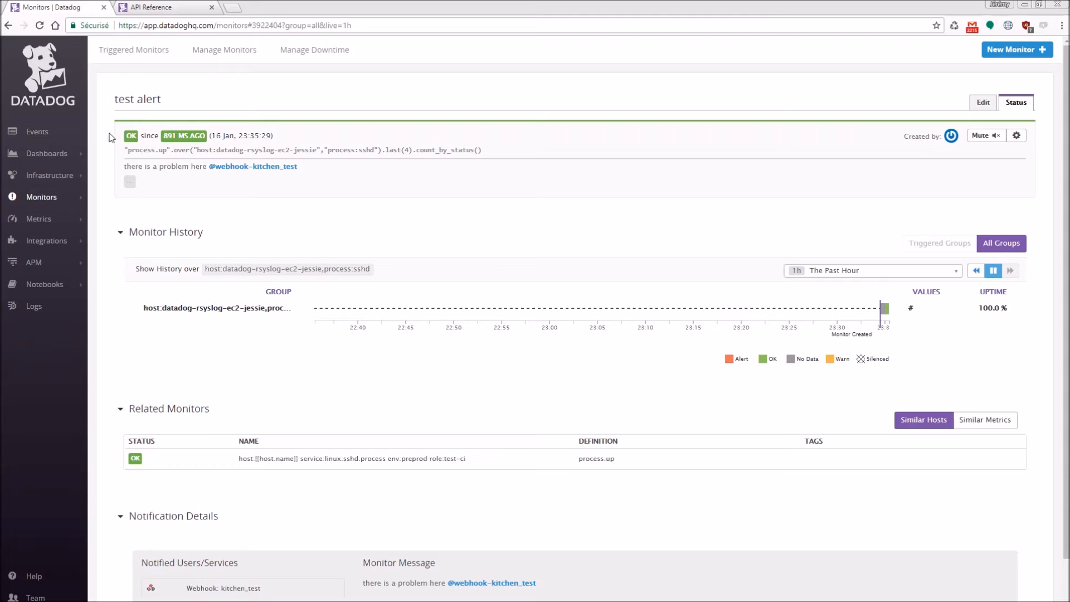
pyautogui.scroll(-2, 440, 174)
pyautogui.scroll(2, 492, 354)
# Export the monitor to view its JSON definition and examine the query and type fields
pyautogui.click(1017, 137)
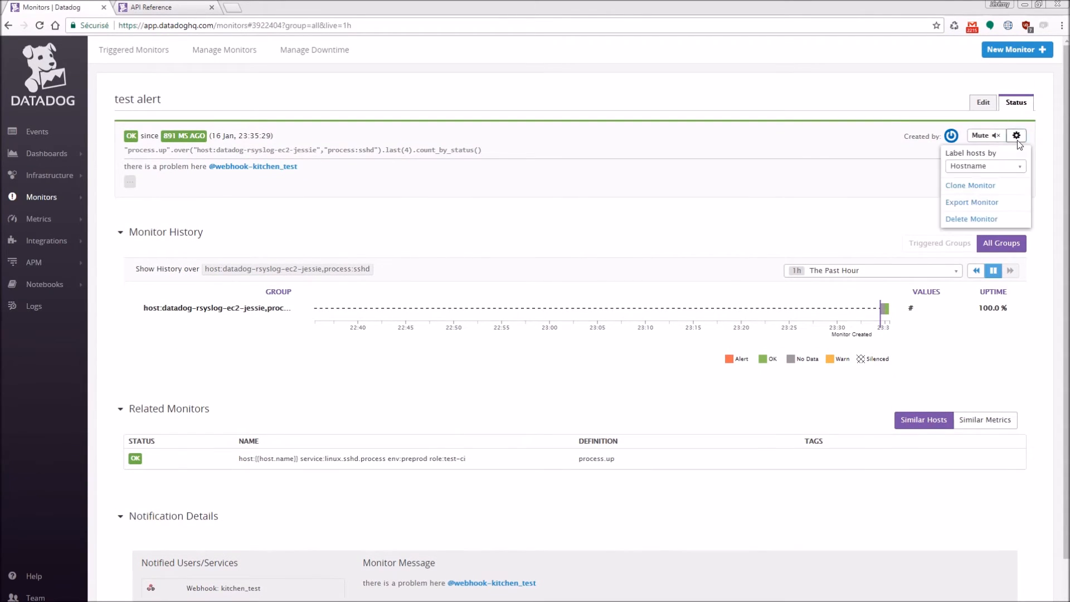
pyautogui.click(959, 204)
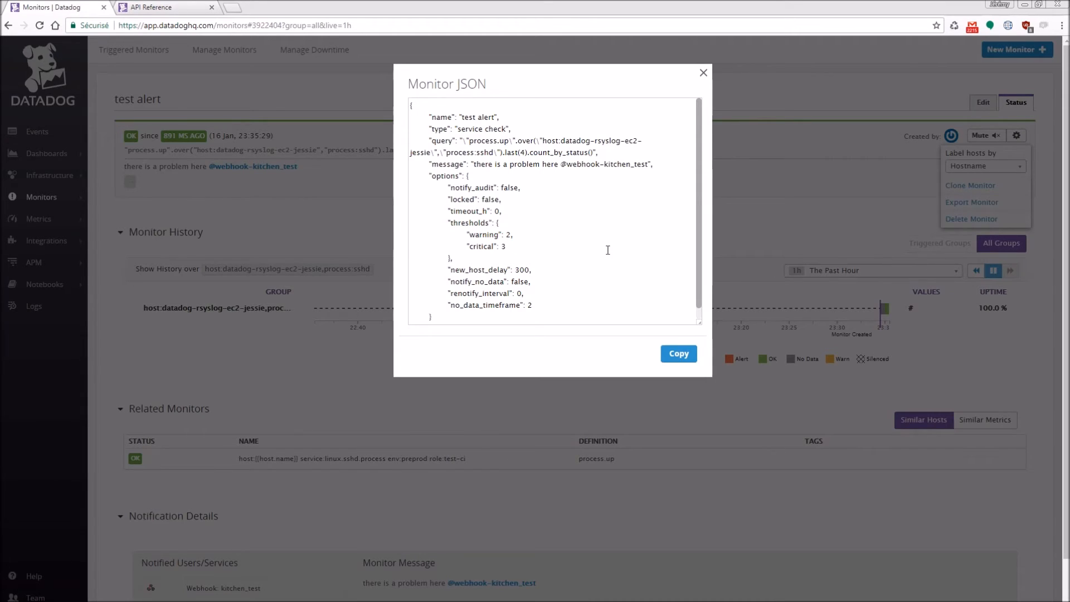
pyautogui.moveTo(512, 129); pyautogui.dragTo(605, 159)
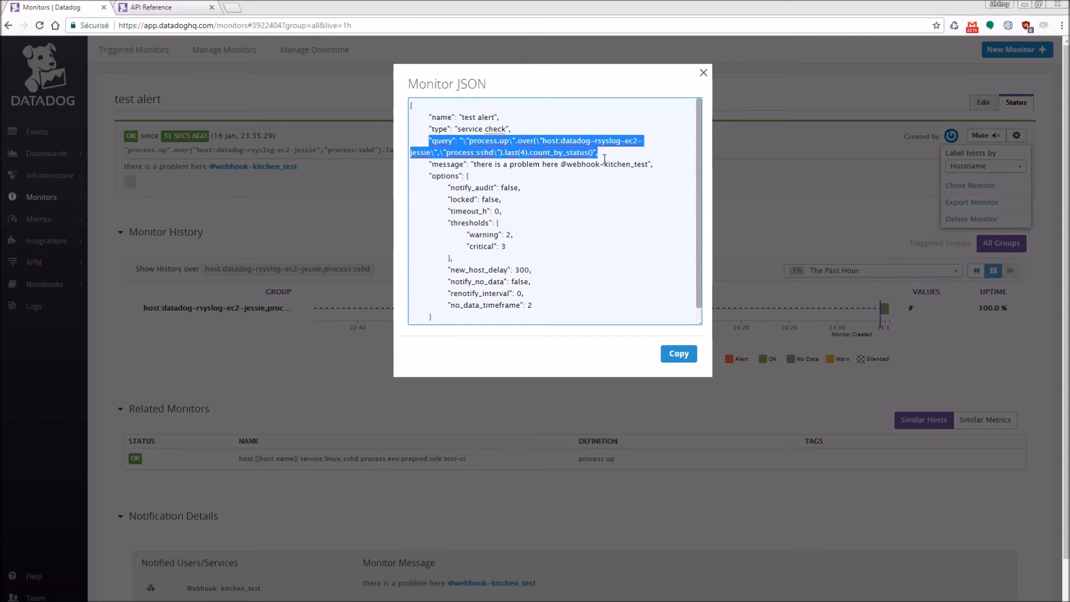
pyautogui.click(582, 182)
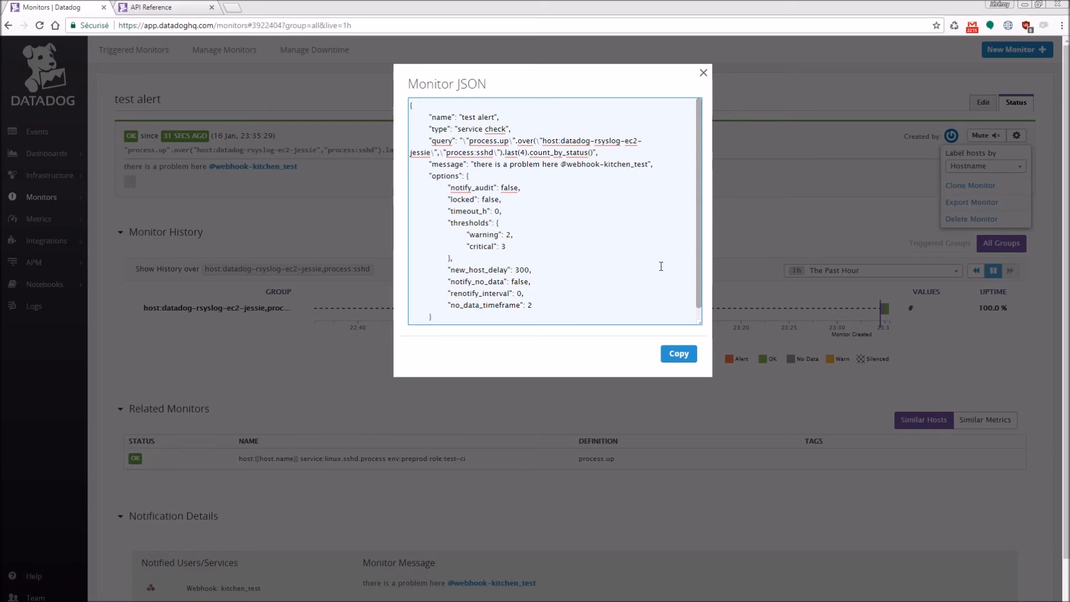
pyautogui.moveTo(428, 129); pyautogui.dragTo(512, 129)
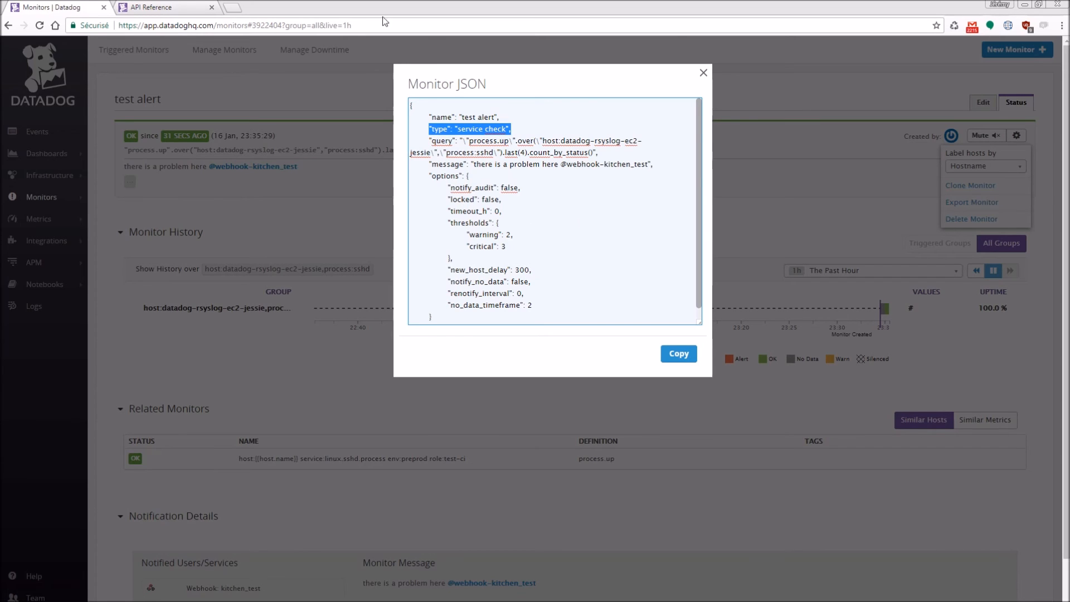
# Switch to the Datadog API Reference and examine the type and query arguments for creating a monitor
pyautogui.click(174, 10)
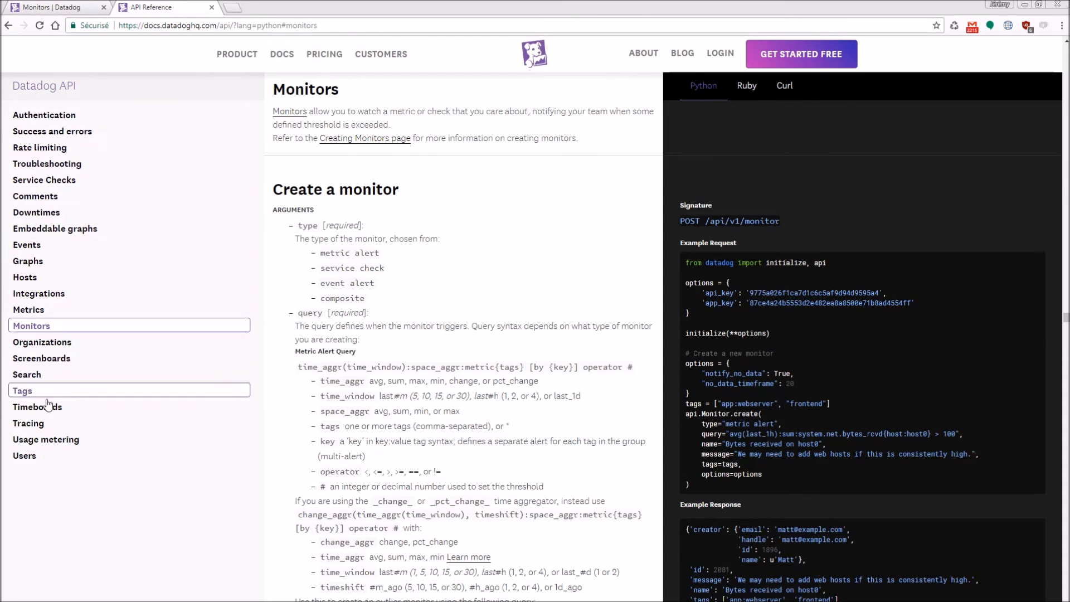
pyautogui.moveTo(320, 253); pyautogui.dragTo(407, 315)
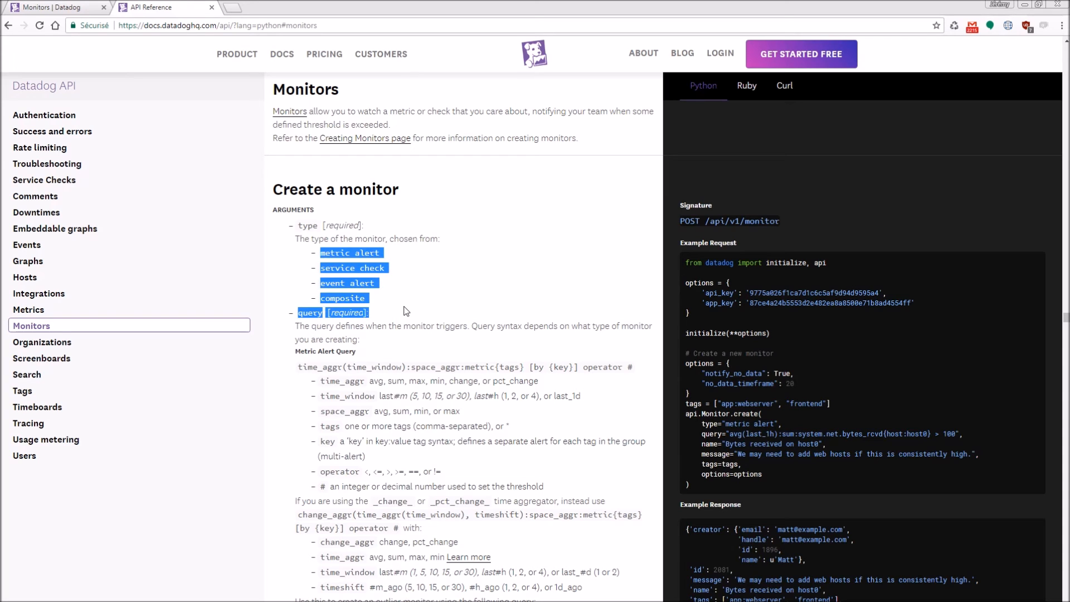
pyautogui.click(490, 299)
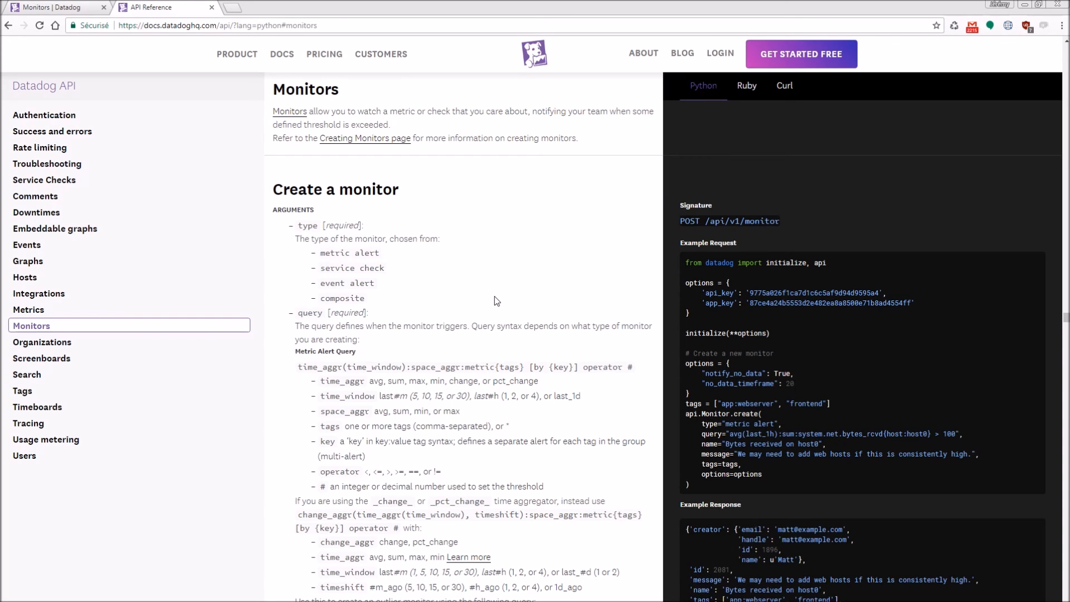
pyautogui.scroll(-1, 495, 296)
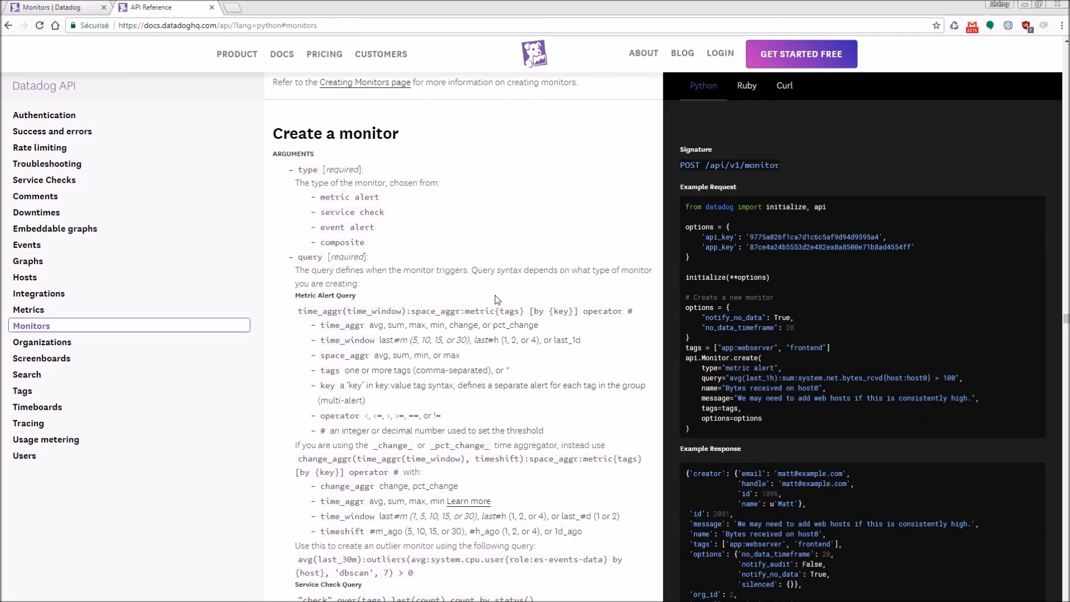